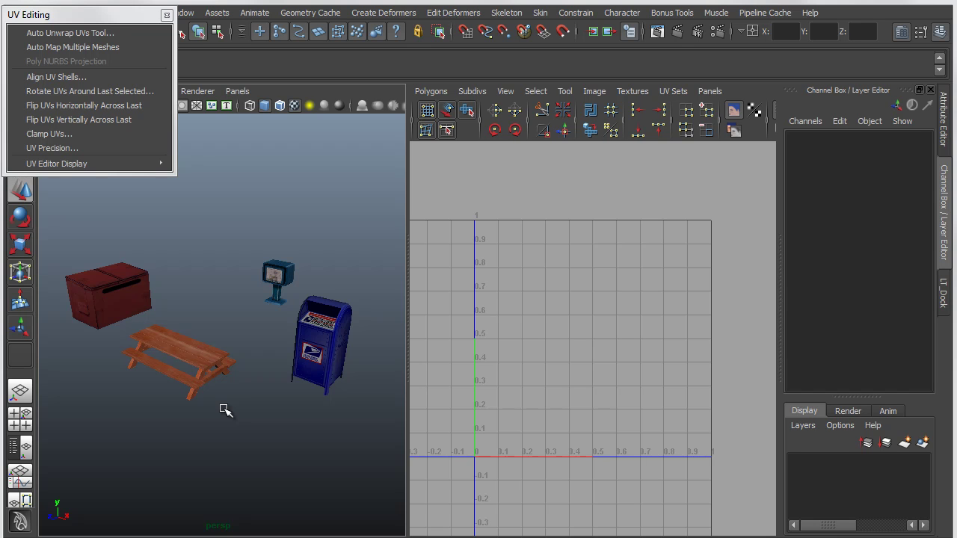
# Step: Select the mailbox and the picnic table together and apply automatic UV mapping to both meshes
pyautogui.keyDown('alt'); pyautogui.moveTo(241, 421); pyautogui.dragTo(236, 422); pyautogui.keyUp('alt')
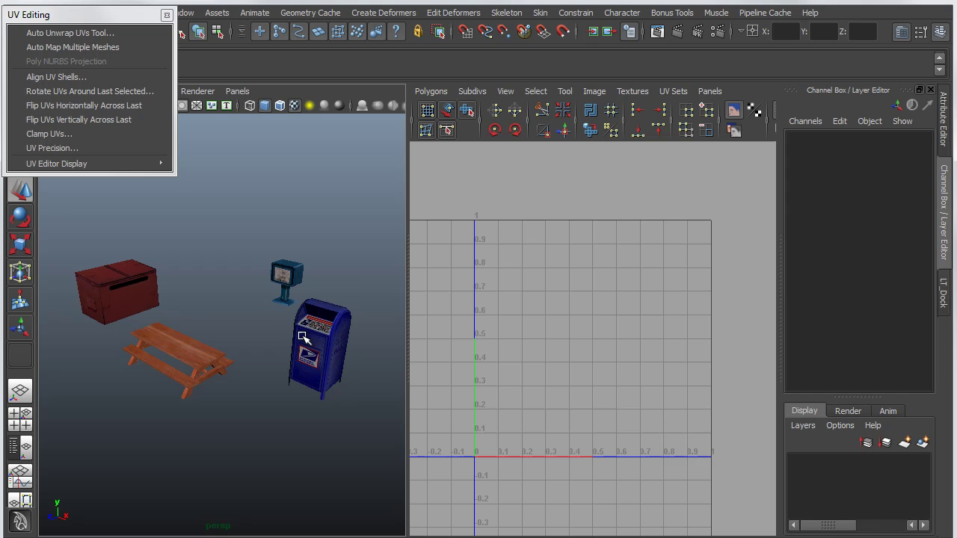
pyautogui.click(323, 358)
pyautogui.keyDown('alt'); pyautogui.moveTo(335, 384); pyautogui.dragTo(294, 381); pyautogui.keyUp('alt')
pyautogui.keyDown('alt'); pyautogui.moveTo(295, 381); pyautogui.dragTo(322, 372, button='right'); pyautogui.keyUp('alt')
pyautogui.keyDown('alt'); pyautogui.moveTo(322, 372); pyautogui.dragTo(244, 362); pyautogui.keyUp('alt')
pyautogui.keyDown('shift'); pyautogui.click(123, 346); pyautogui.keyUp('shift')
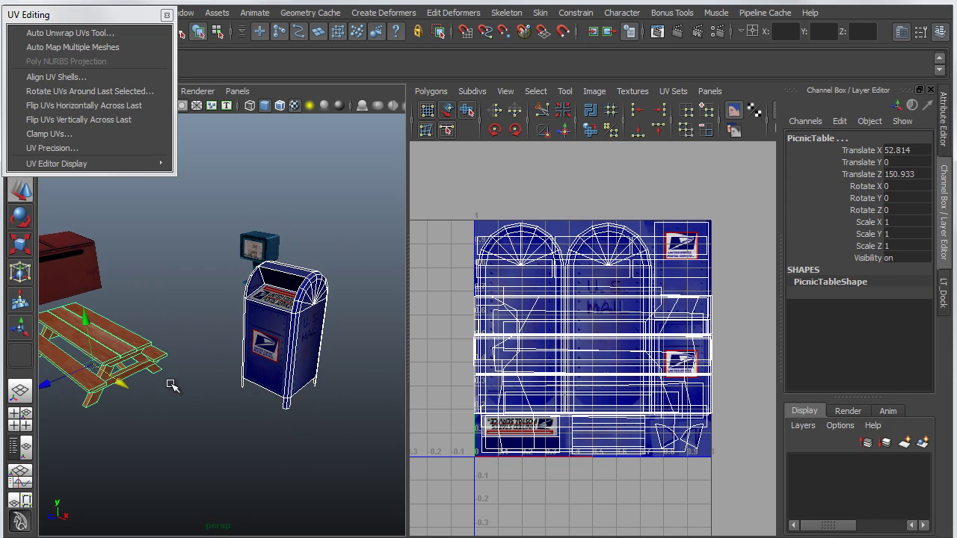
pyautogui.keyDown('alt'); pyautogui.moveTo(172, 384); pyautogui.dragTo(220, 389, button='middle'); pyautogui.keyUp('alt')
pyautogui.keyDown('shift'); pyautogui.rightClick(321, 343); pyautogui.keyUp('shift')
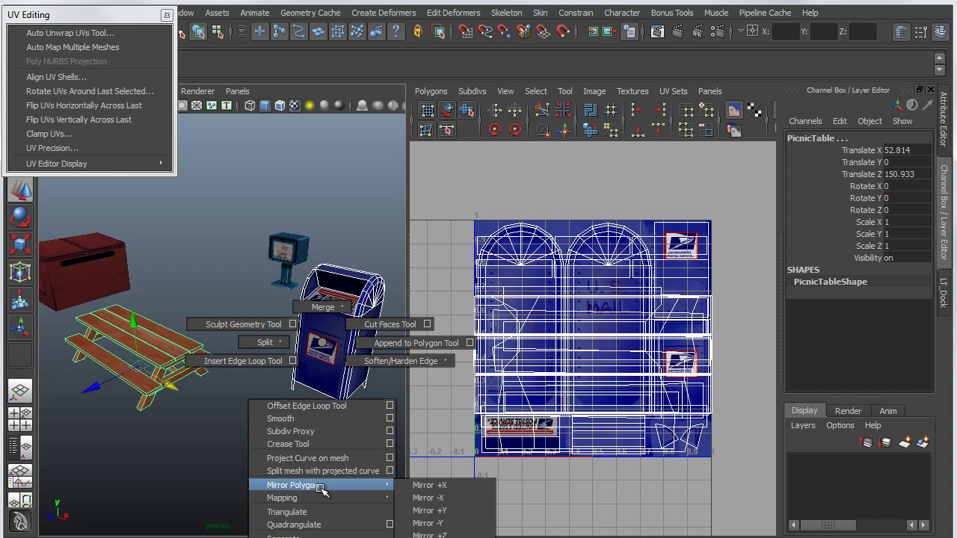
pyautogui.moveTo(326, 497)
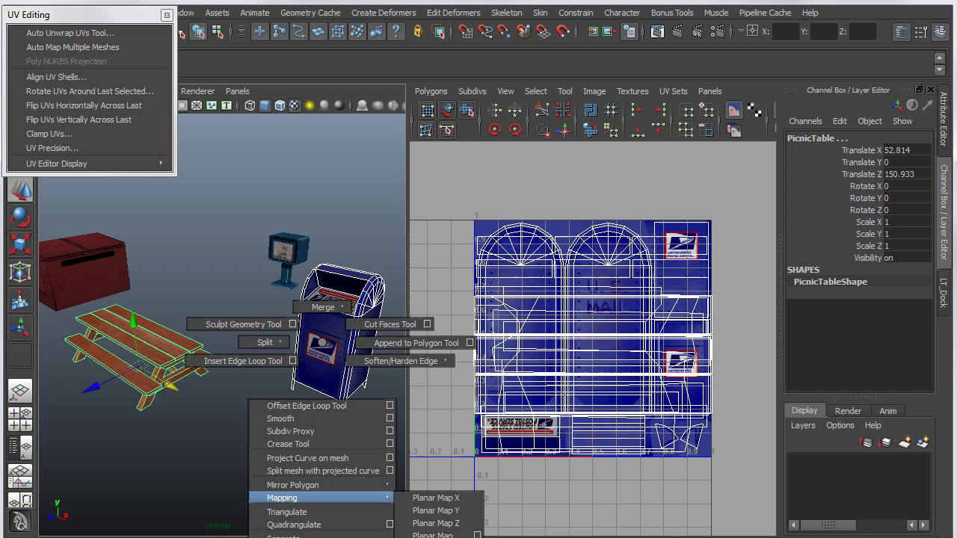
pyautogui.click(436, 537)
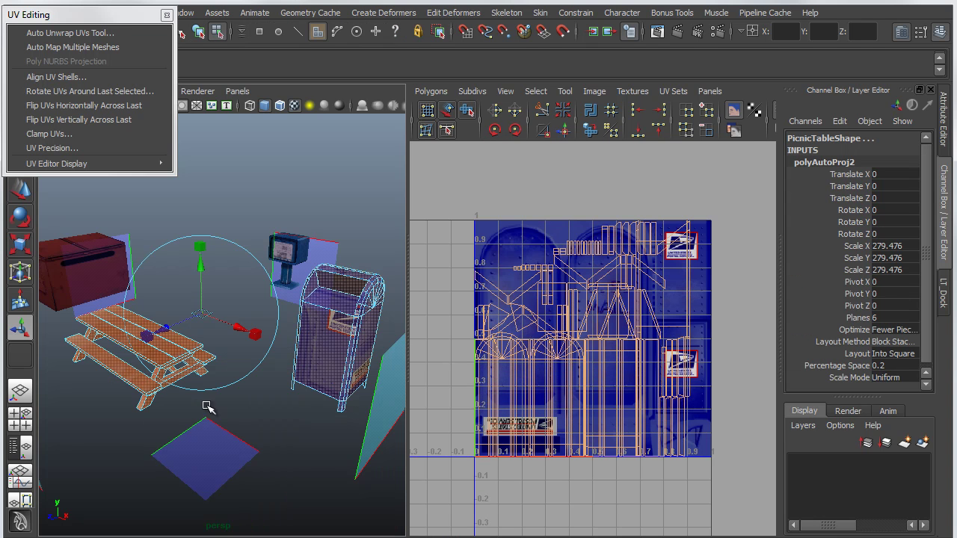
# Step: Move the automatic projection of the mailbox and picnic table along Z to -19.689
pyautogui.keyDown('alt'); pyautogui.moveTo(281, 406); pyautogui.dragTo(196, 388, button='right'); pyautogui.keyUp('alt')
pyautogui.moveTo(187, 328)
pyautogui.mouseDown()
pyautogui.moveTo(166, 337)
pyautogui.moveTo(192, 325)
pyautogui.mouseUp()
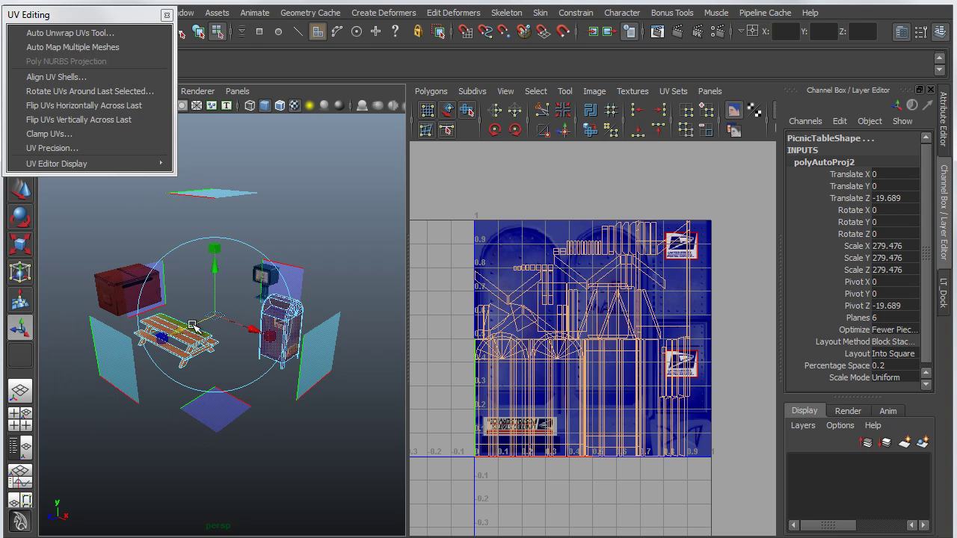
pyautogui.scroll(3, 154, 364)
pyautogui.scroll(2, 572, 367)
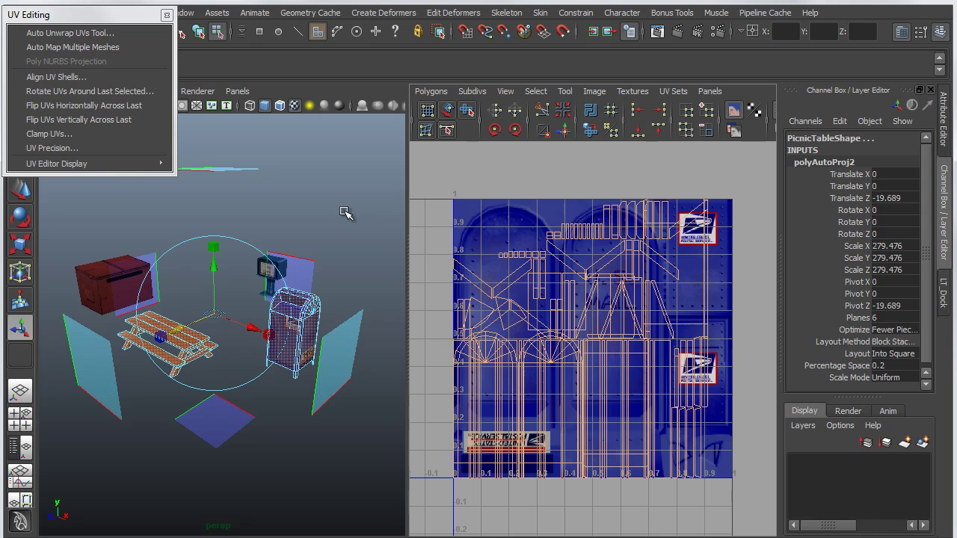
# Step: Check the mailbox's and picnic table's automatic UVs individually, and undo the automatic mapping
pyautogui.click(322, 232)
pyautogui.click(318, 318)
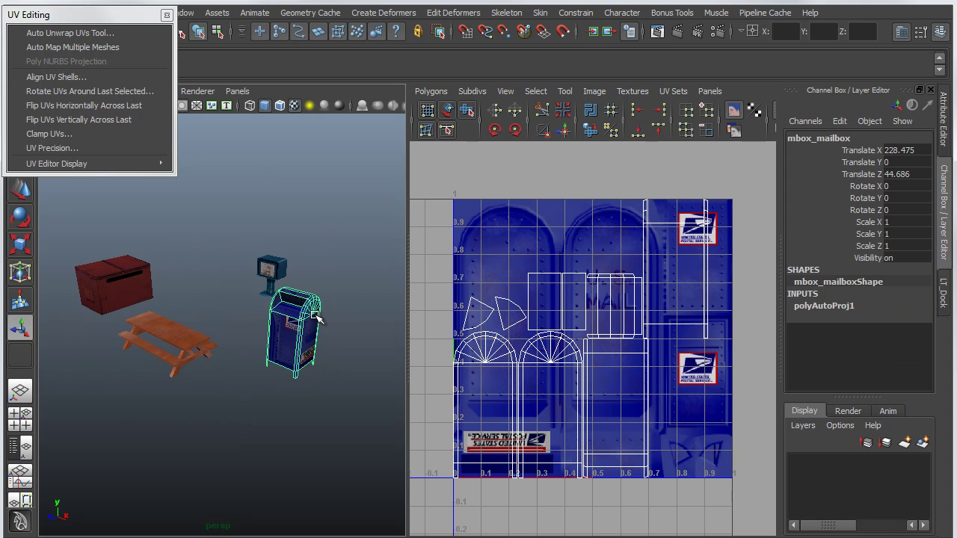
pyautogui.click(180, 340)
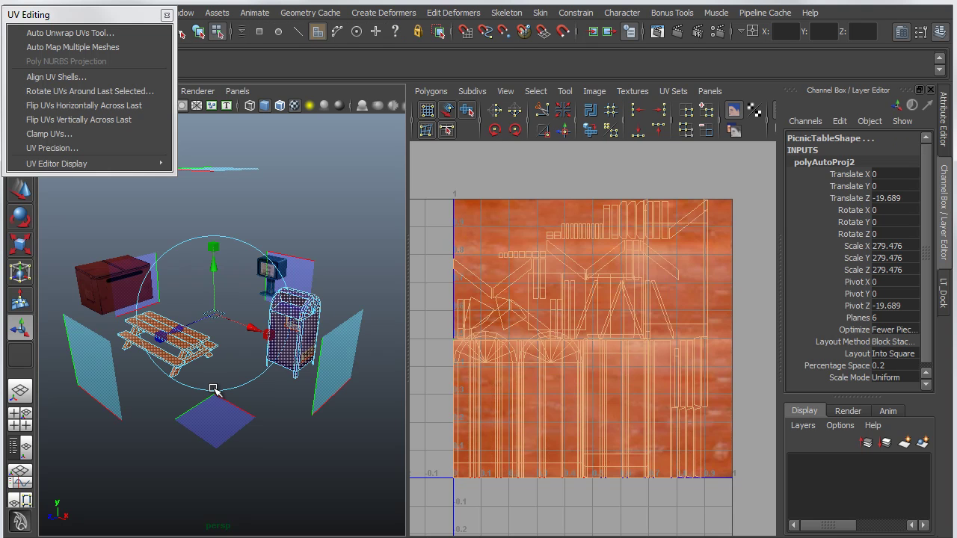
pyautogui.hotkey('ctrl', 'z')
pyautogui.keyDown('alt'); pyautogui.moveTo(211, 338); pyautogui.dragTo(240, 345, button='right'); pyautogui.keyUp('alt')
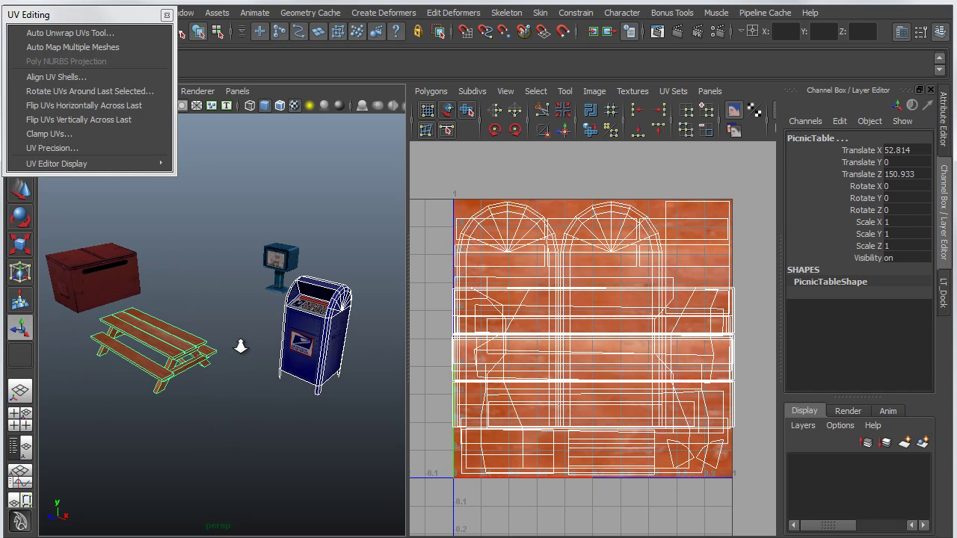
# Step: Examine the existing UV layouts of the mailbox, newspaper stand, dumpster and picnic table one by one
pyautogui.click(283, 267)
pyautogui.click(131, 278)
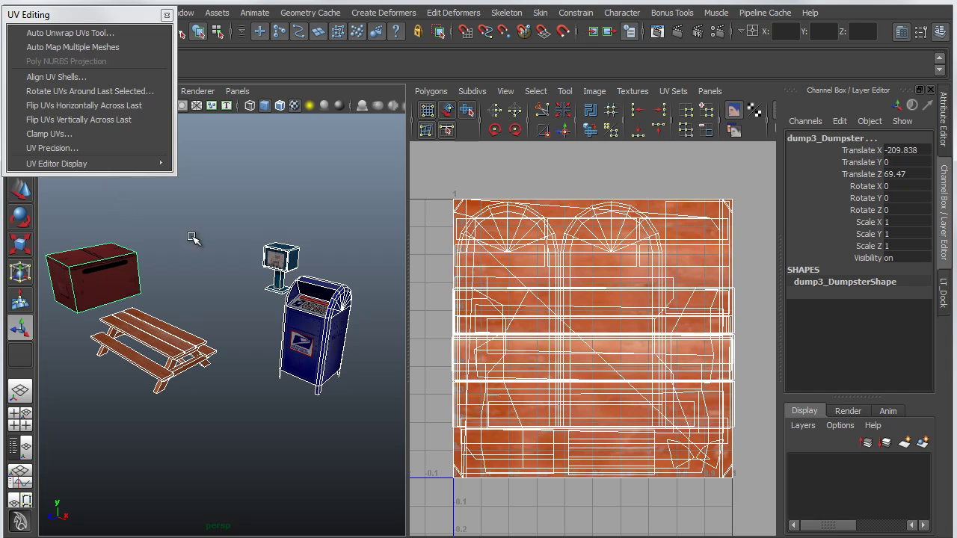
pyautogui.click(314, 323)
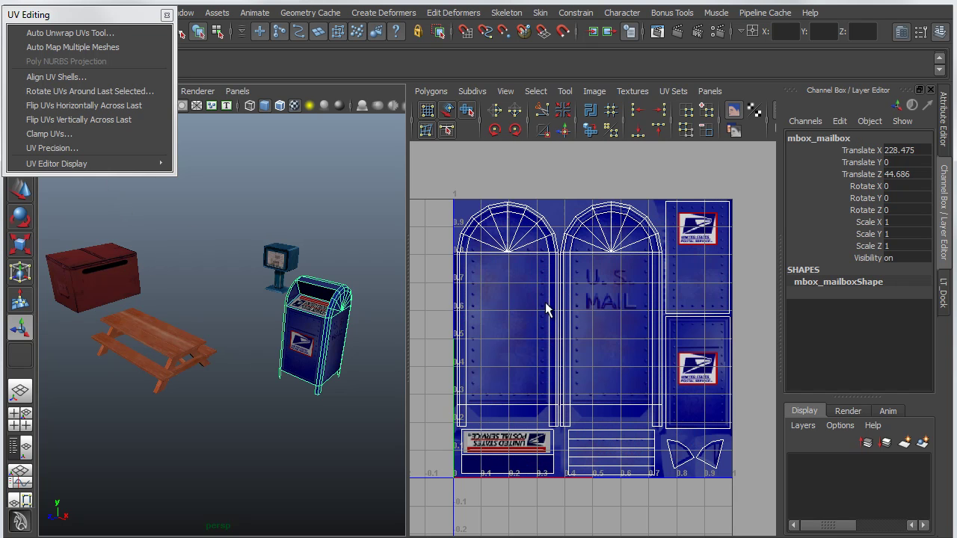
pyautogui.click(280, 256)
pyautogui.click(91, 272)
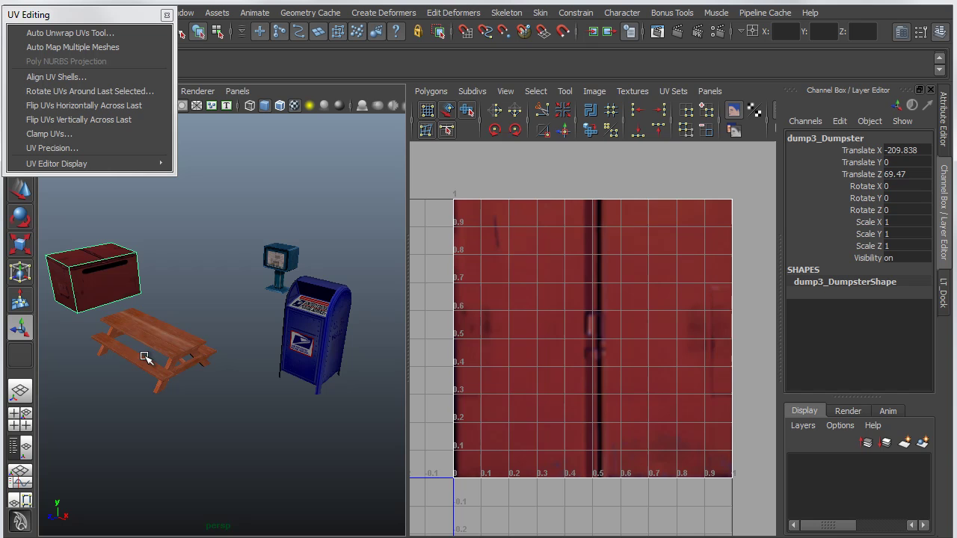
pyautogui.click(168, 350)
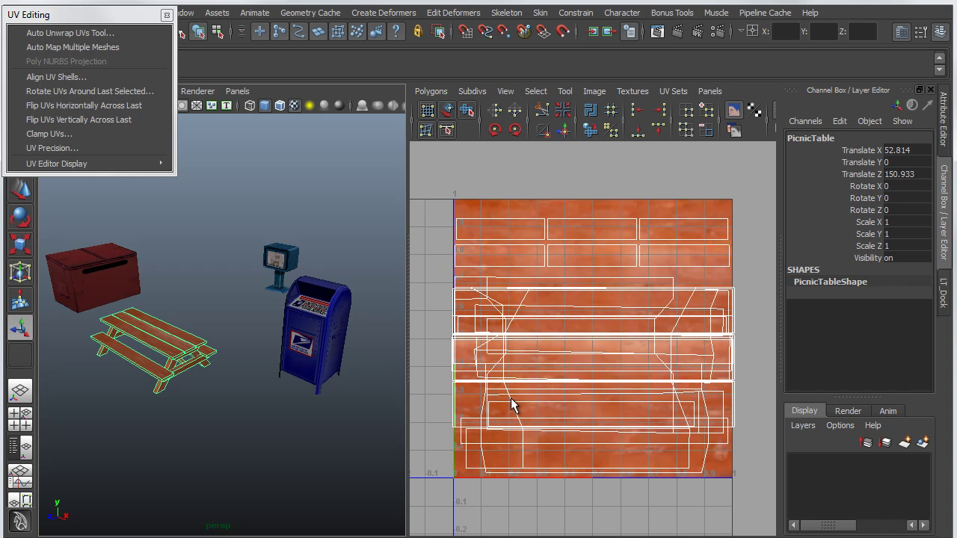
# Step: Select all four props and run Auto Map Multiple Meshes to lay their UVs out together
pyautogui.click(103, 218)
pyautogui.moveTo(82, 224); pyautogui.dragTo(412, 434)
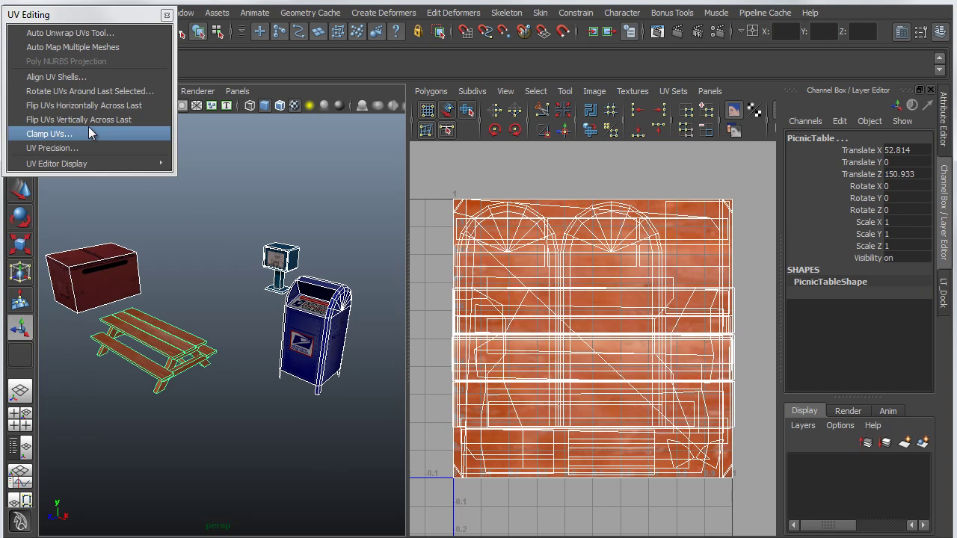
pyautogui.click(57, 45)
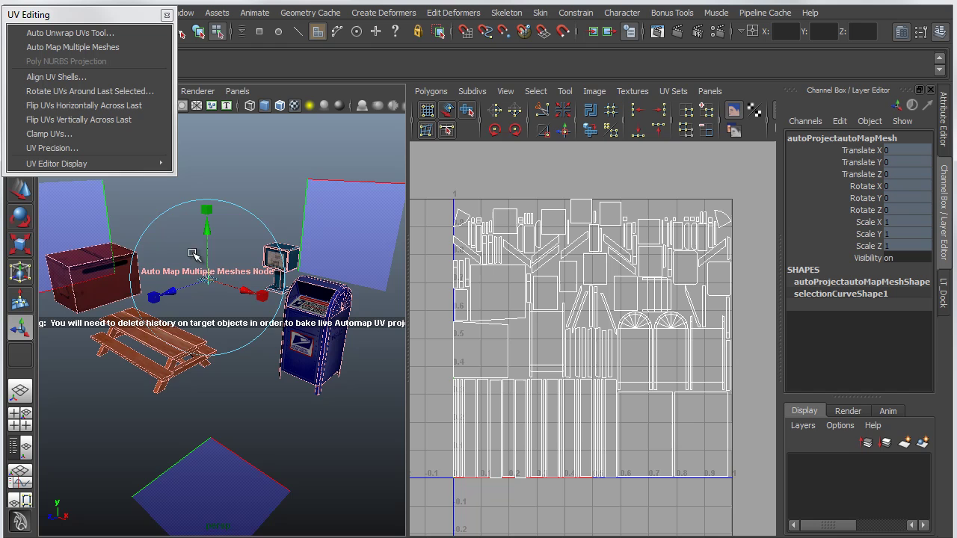
# Step: Reposition and shrink the shared automatic projection around the four props to repack their combined UV layout
pyautogui.scroll(-4, 193, 253)
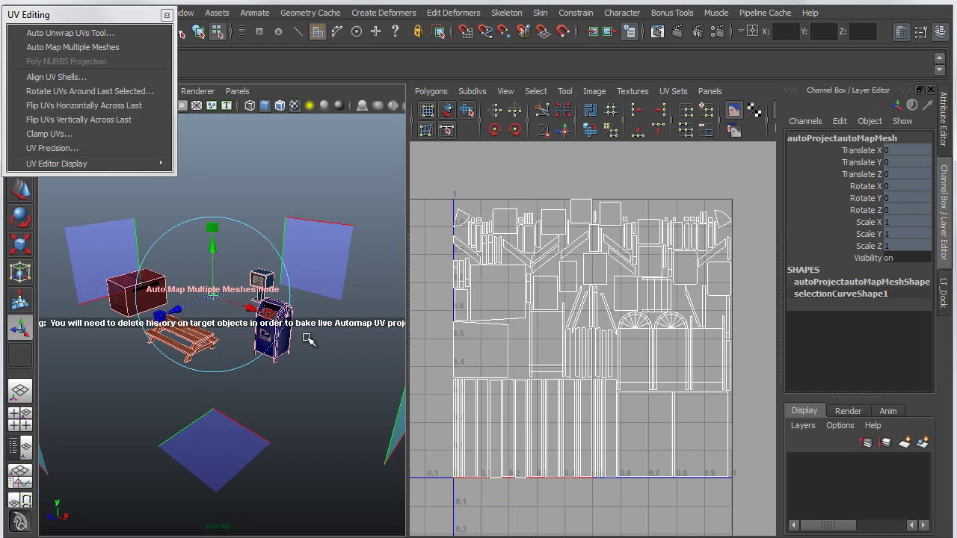
pyautogui.moveTo(178, 312)
pyautogui.mouseDown()
pyautogui.moveTo(208, 301)
pyautogui.moveTo(177, 310)
pyautogui.mouseUp()
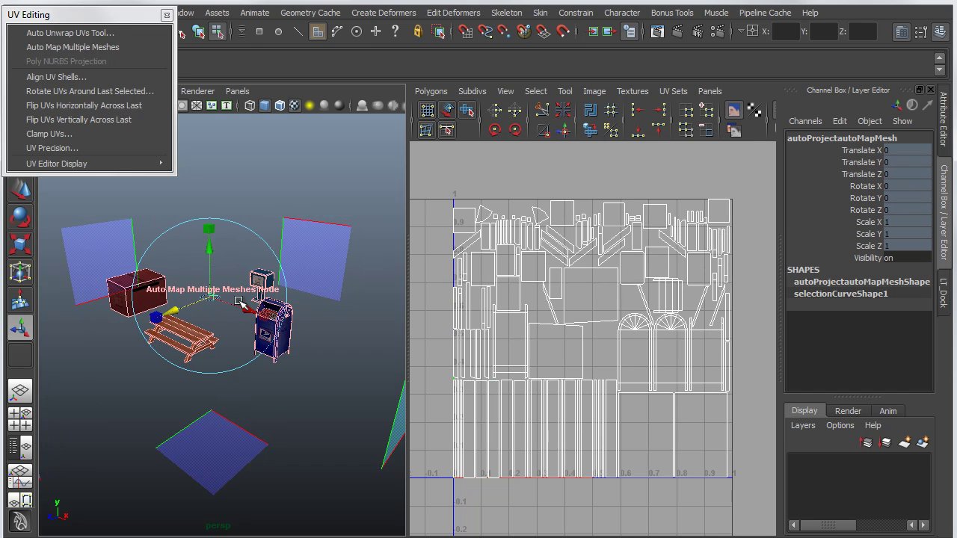
pyautogui.moveTo(210, 228); pyautogui.dragTo(211, 233)
pyautogui.moveTo(212, 297)
pyautogui.mouseDown()
pyautogui.moveTo(186, 304)
pyautogui.moveTo(195, 301)
pyautogui.mouseUp()
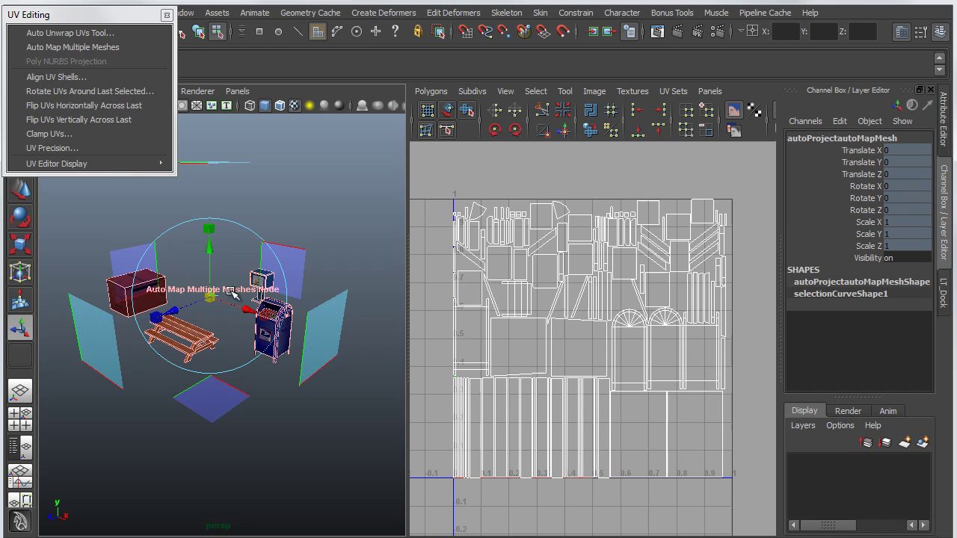
pyautogui.moveTo(186, 306)
pyautogui.mouseDown()
pyautogui.moveTo(170, 313)
pyautogui.moveTo(182, 309)
pyautogui.mouseUp()
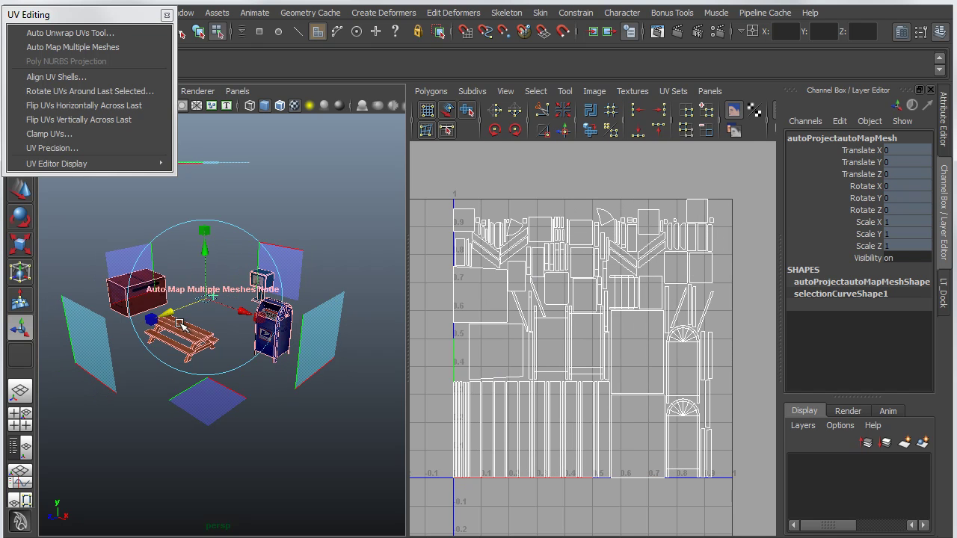
# Step: Inspect the auto-mapped UV shells of the mailbox, newspaper stand, picnic table and dumpster individually
pyautogui.keyDown('alt'); pyautogui.moveTo(128, 373); pyautogui.dragTo(249, 365, button='right'); pyautogui.keyUp('alt')
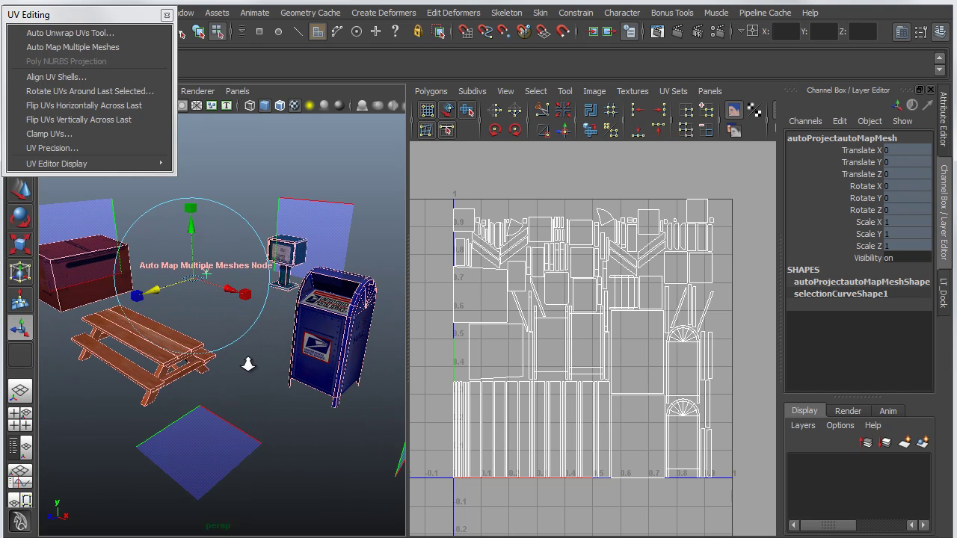
pyautogui.click(362, 319)
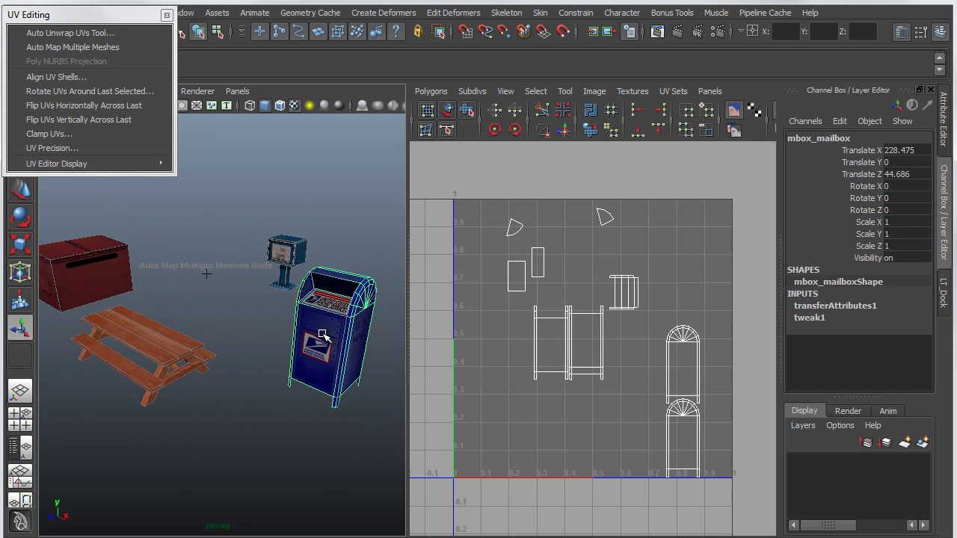
pyautogui.click(290, 248)
pyautogui.click(115, 375)
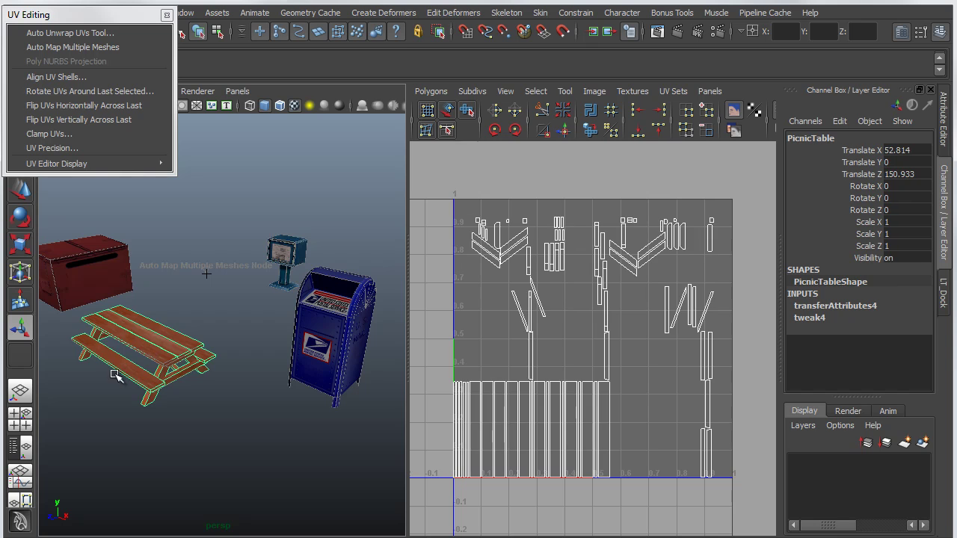
pyautogui.click(87, 284)
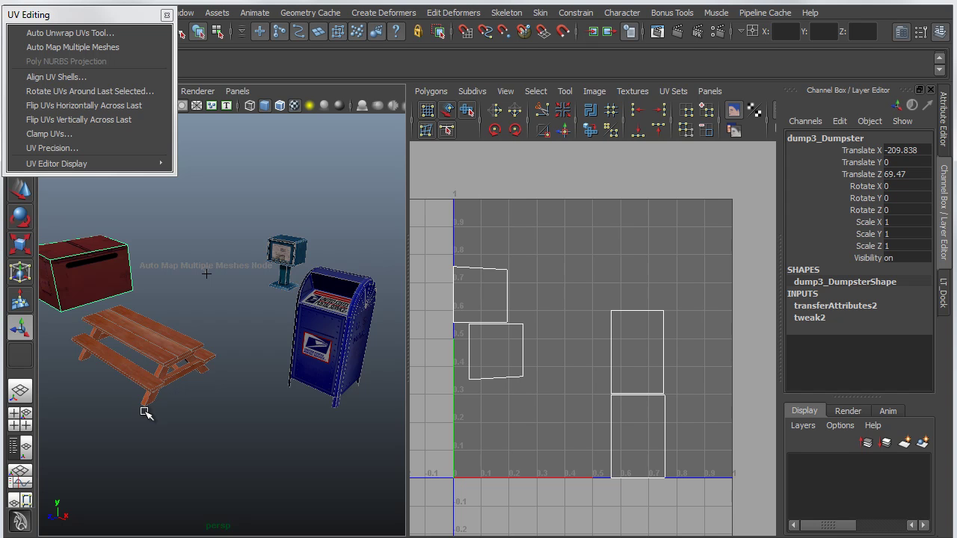
# Step: Open the UV Set Editor for the mailbox and compare its map1 and autoMapUVs sets
pyautogui.click(348, 333)
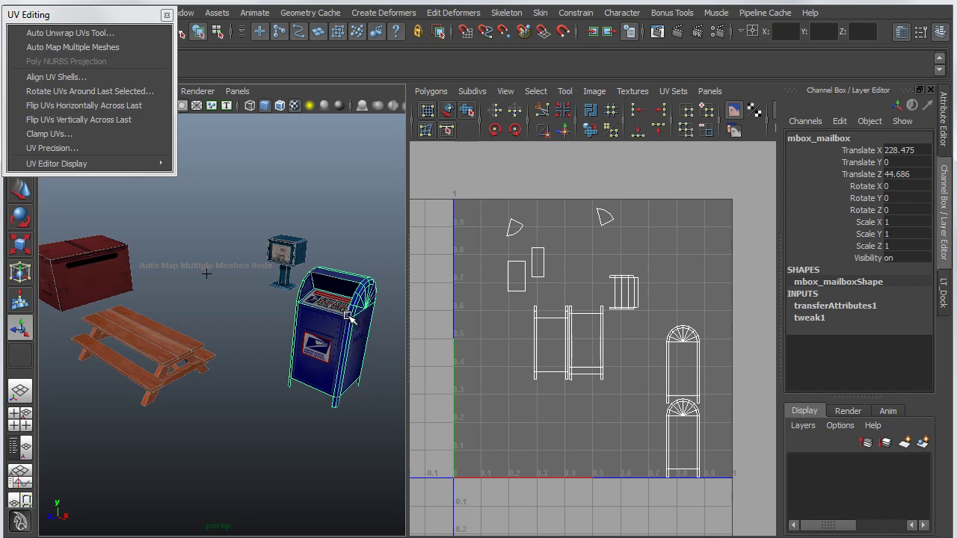
pyautogui.moveTo(350, 317); pyautogui.dragTo(484, 501, button='right')
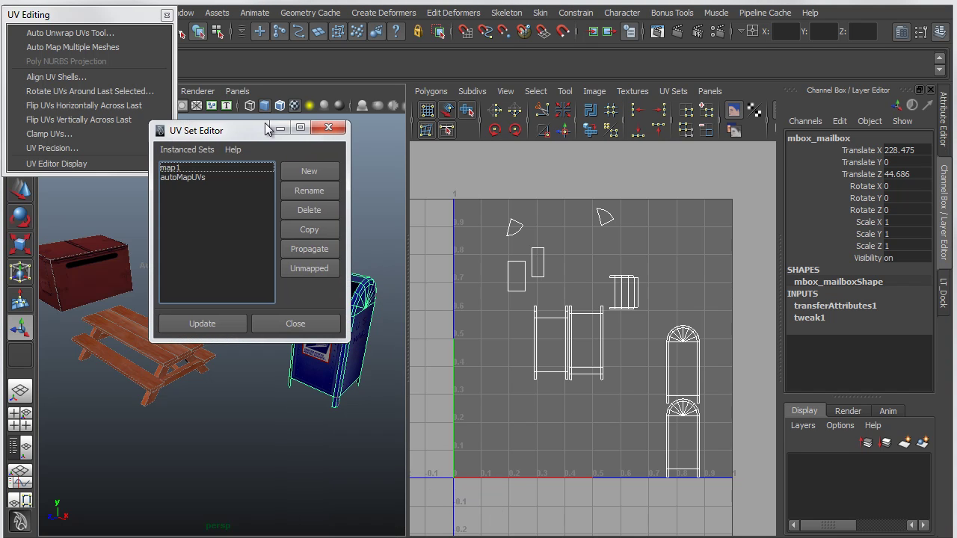
pyautogui.moveTo(231, 133); pyautogui.dragTo(415, 30)
pyautogui.click(351, 62)
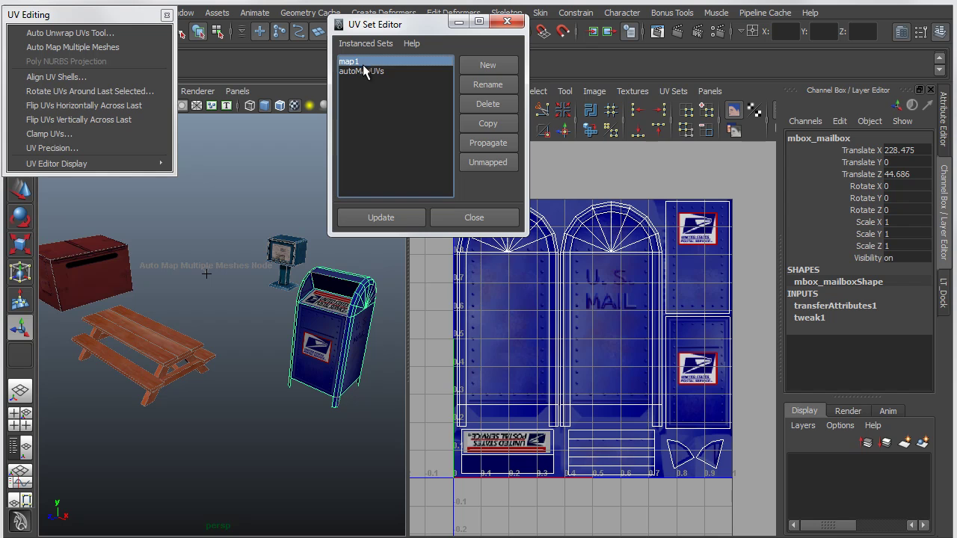
pyautogui.click(362, 71)
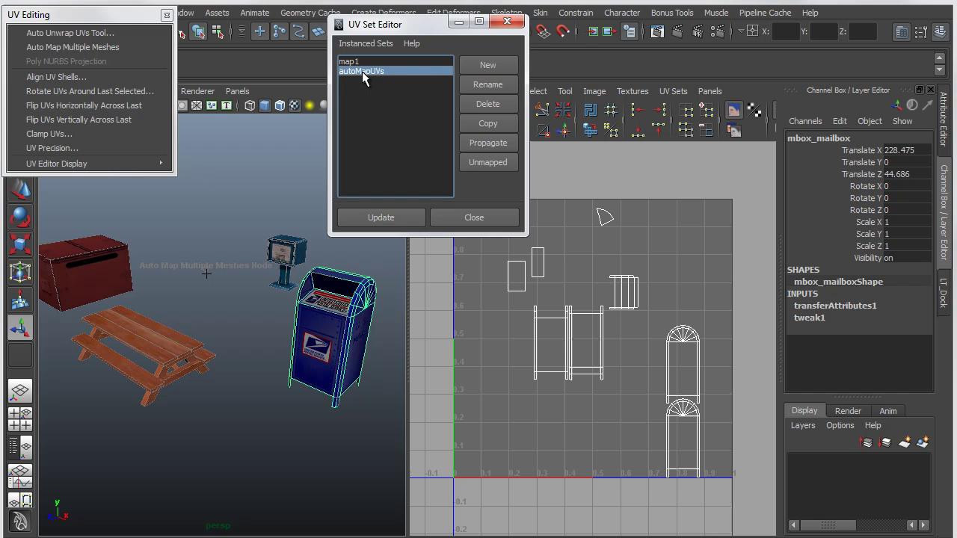
# Step: Check the UV sets of the newspaper stand and the picnic table, and close the UV Set Editor
pyautogui.click(283, 251)
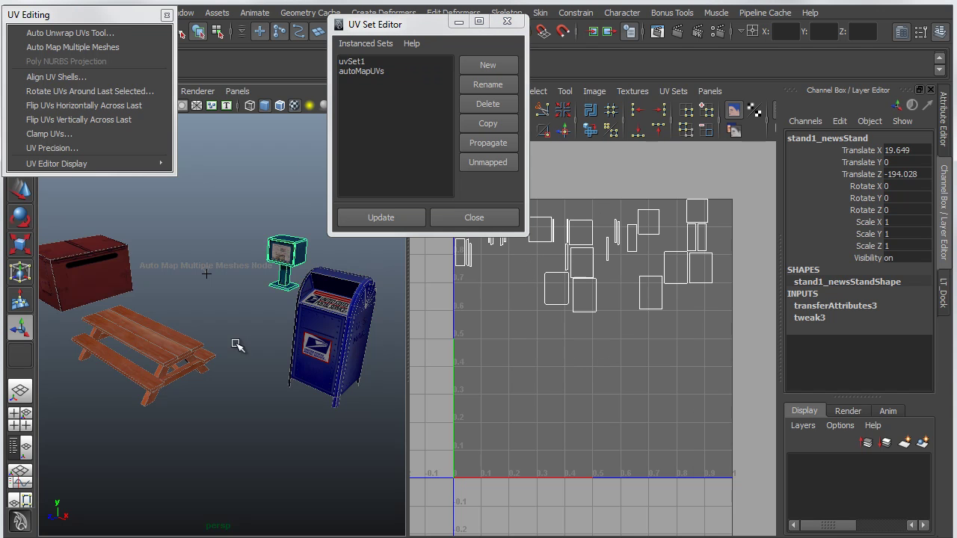
pyautogui.click(166, 356)
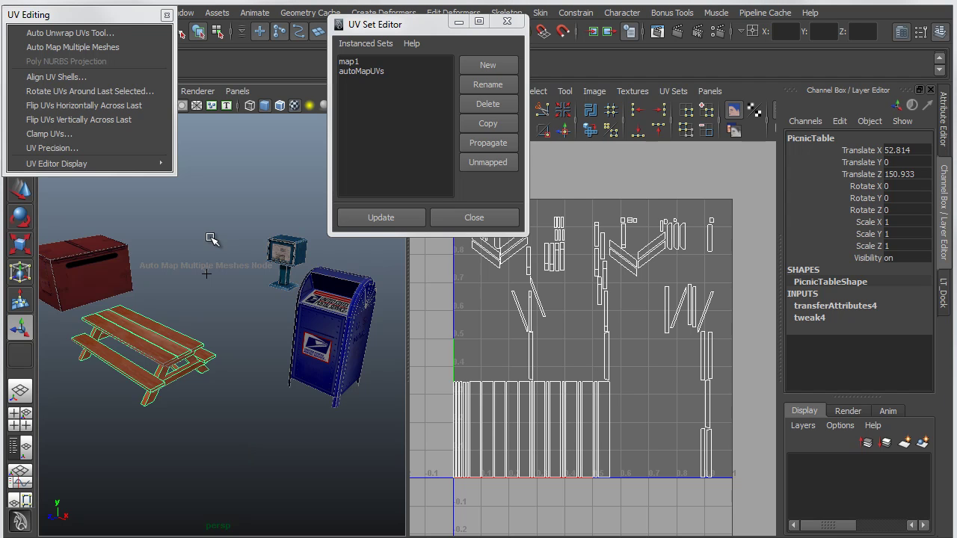
pyautogui.click(484, 223)
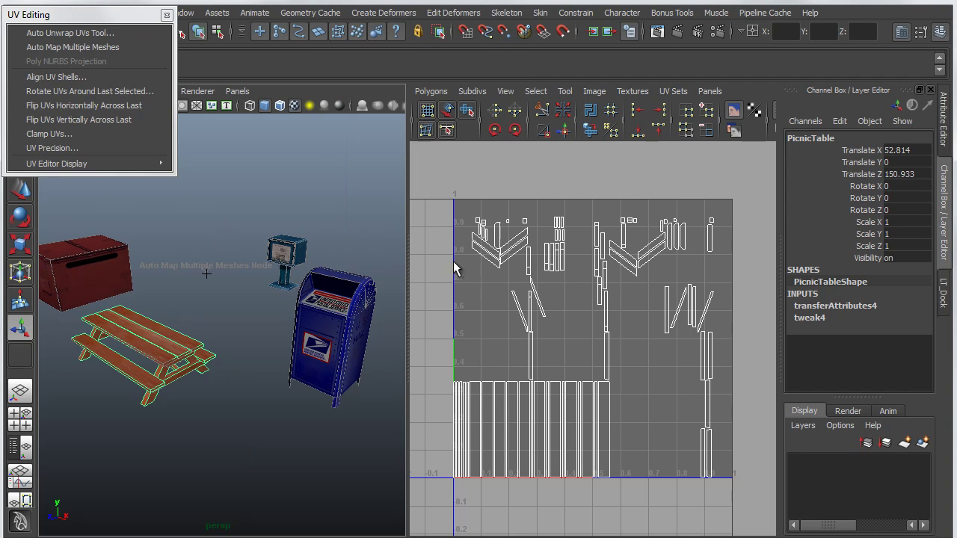
pyautogui.click(239, 215)
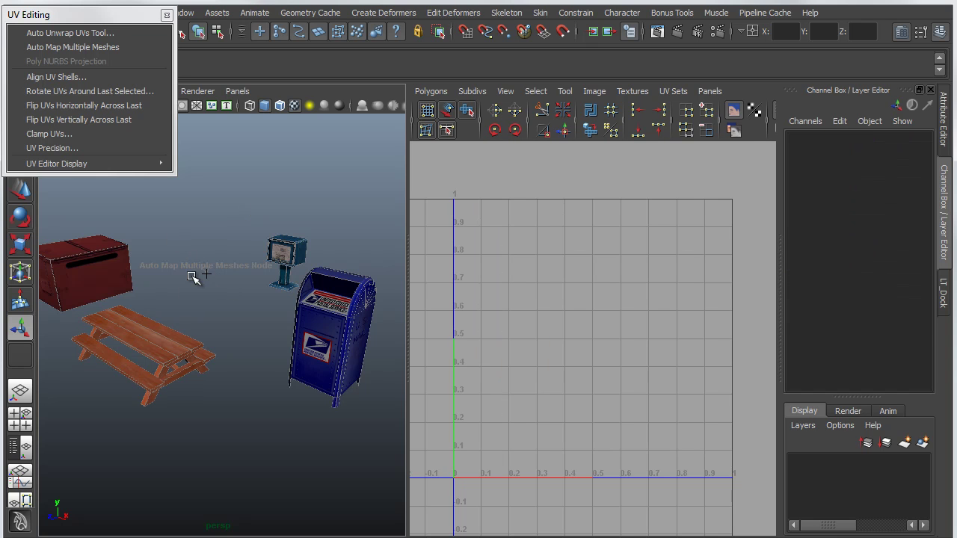
# Step: Select the Auto Map Multiple Meshes node in the scene and bring up the projection manipulator of its polyAutoProj1 input
pyautogui.scroll(3, 214, 276)
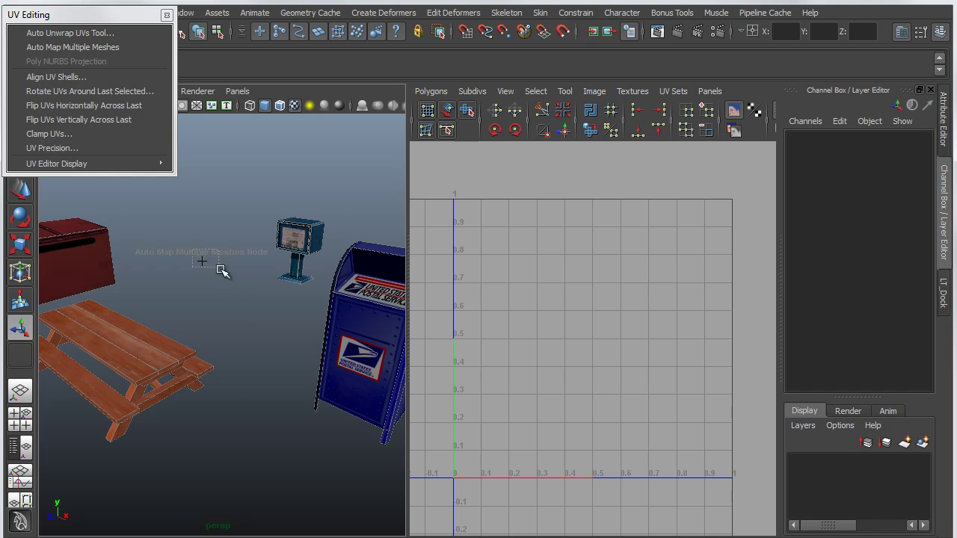
pyautogui.click(202, 261)
pyautogui.keyDown('alt'); pyautogui.moveTo(298, 345); pyautogui.dragTo(275, 343); pyautogui.keyUp('alt')
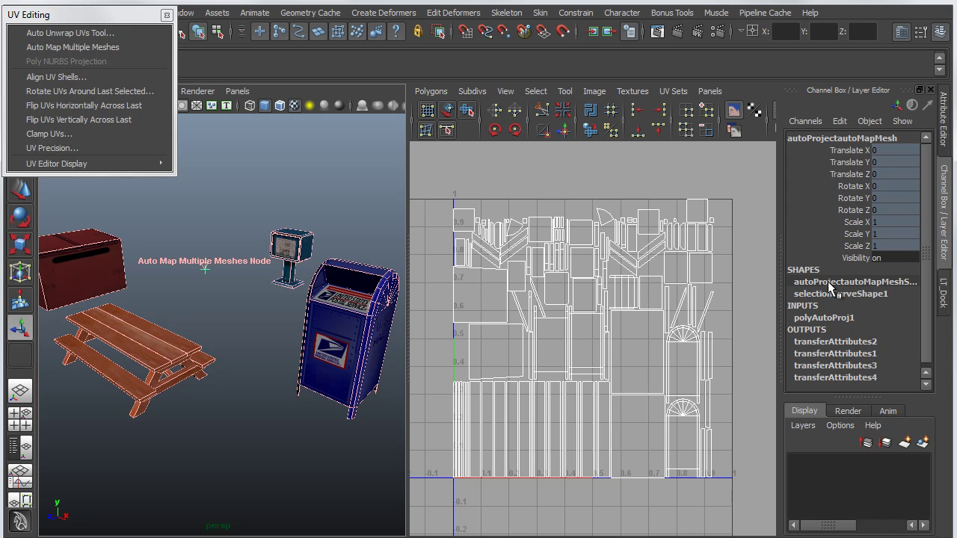
pyautogui.click(846, 320)
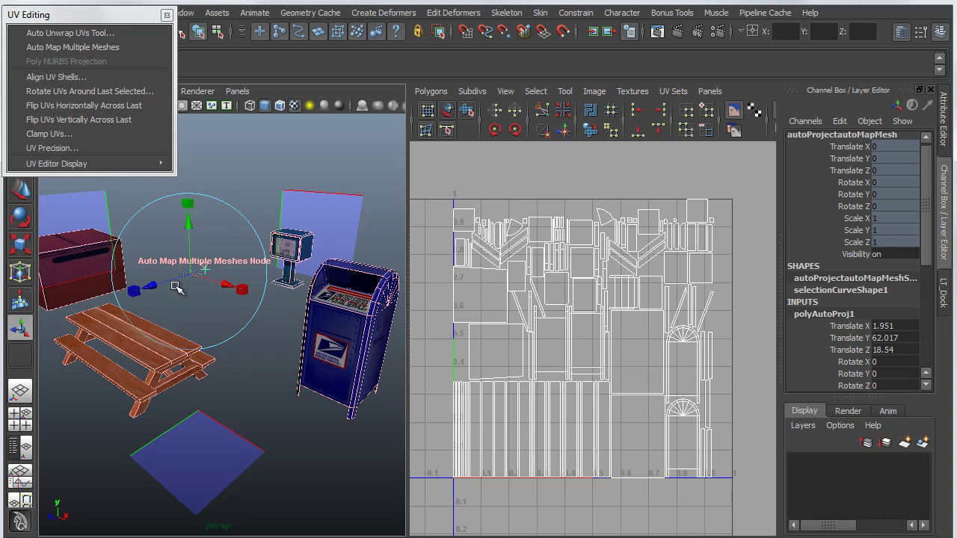
# Step: Shift the shared projection along Z to 31.294 and rescale it, leaving nothing selected when finished
pyautogui.keyDown('alt'); pyautogui.moveTo(176, 290); pyautogui.dragTo(176, 297); pyautogui.keyUp('alt')
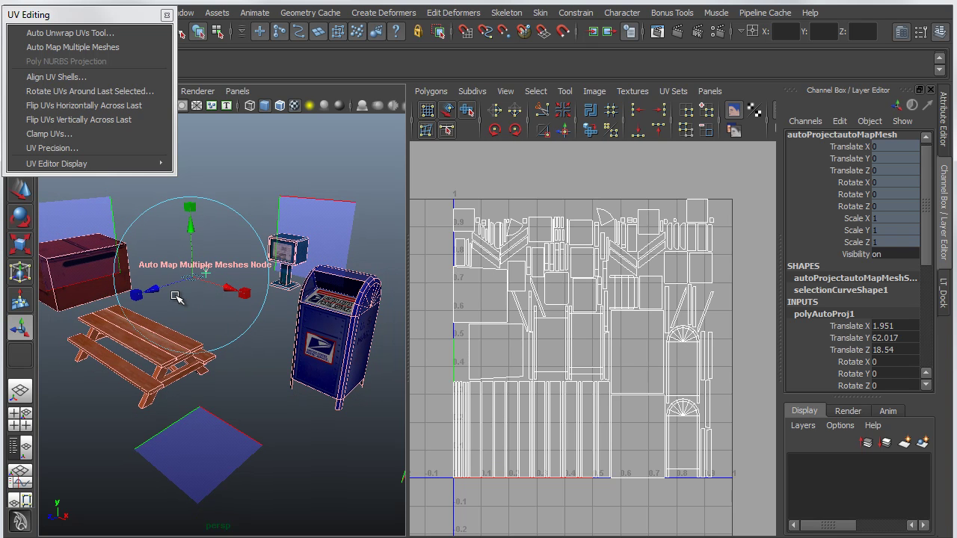
pyautogui.moveTo(159, 290); pyautogui.dragTo(154, 290)
pyautogui.moveTo(227, 293); pyautogui.dragTo(184, 215)
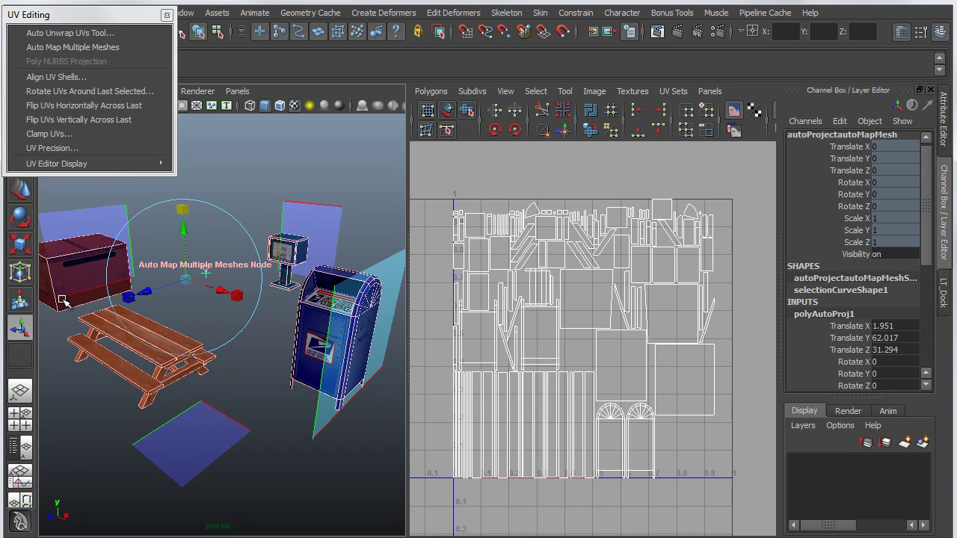
pyautogui.click(289, 473)
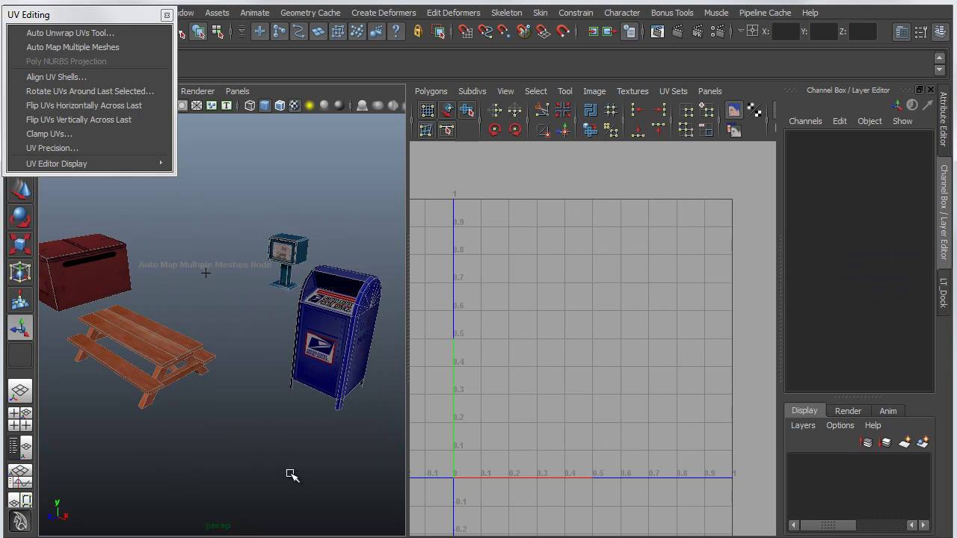